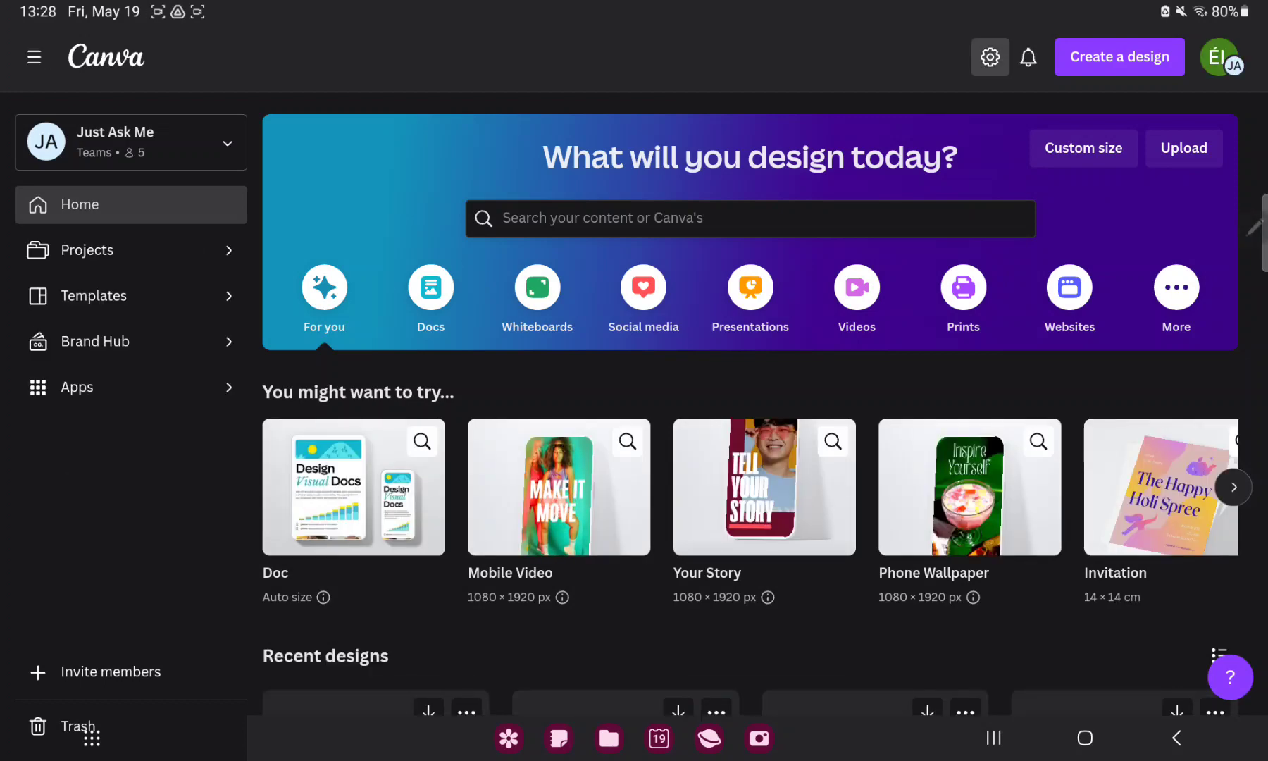
left_click(991, 57)
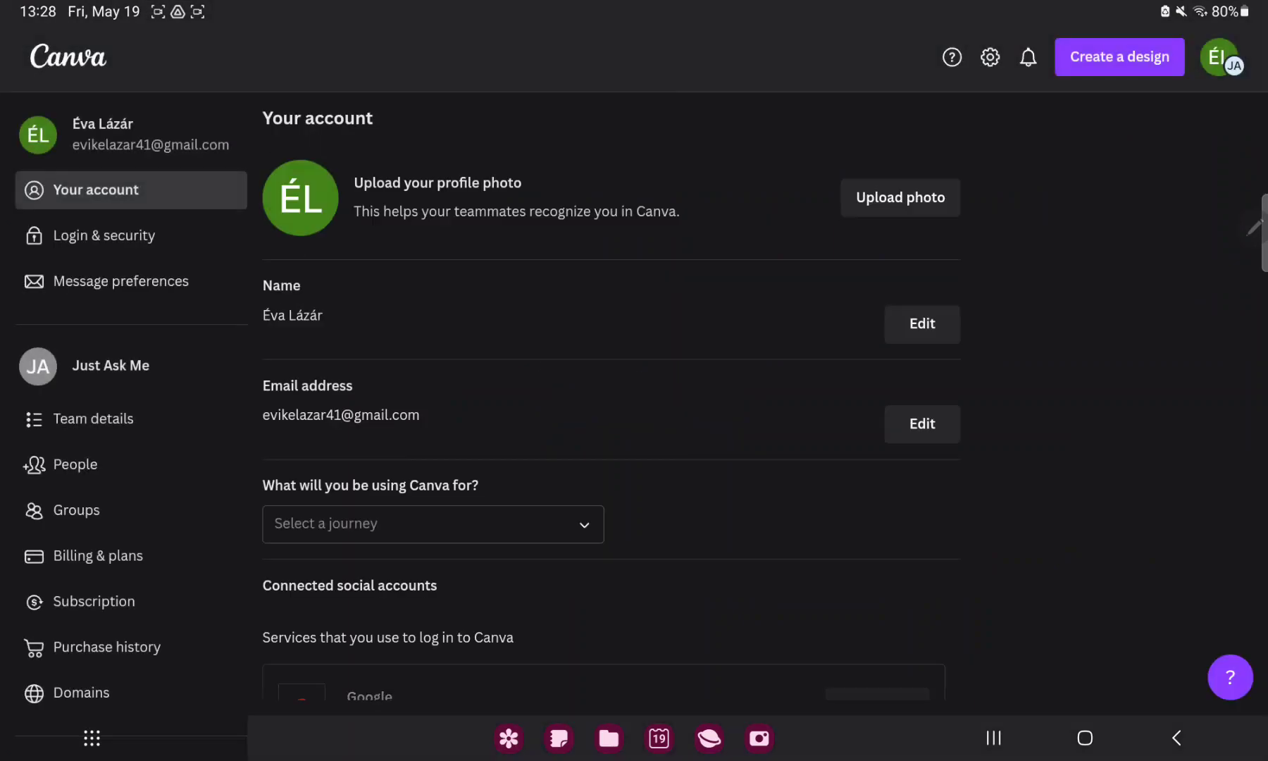
mouse_move(758, 542)
left_mouse_down()
mouse_move(915, 177)
mouse_move(1024, 205)
left_mouse_up()
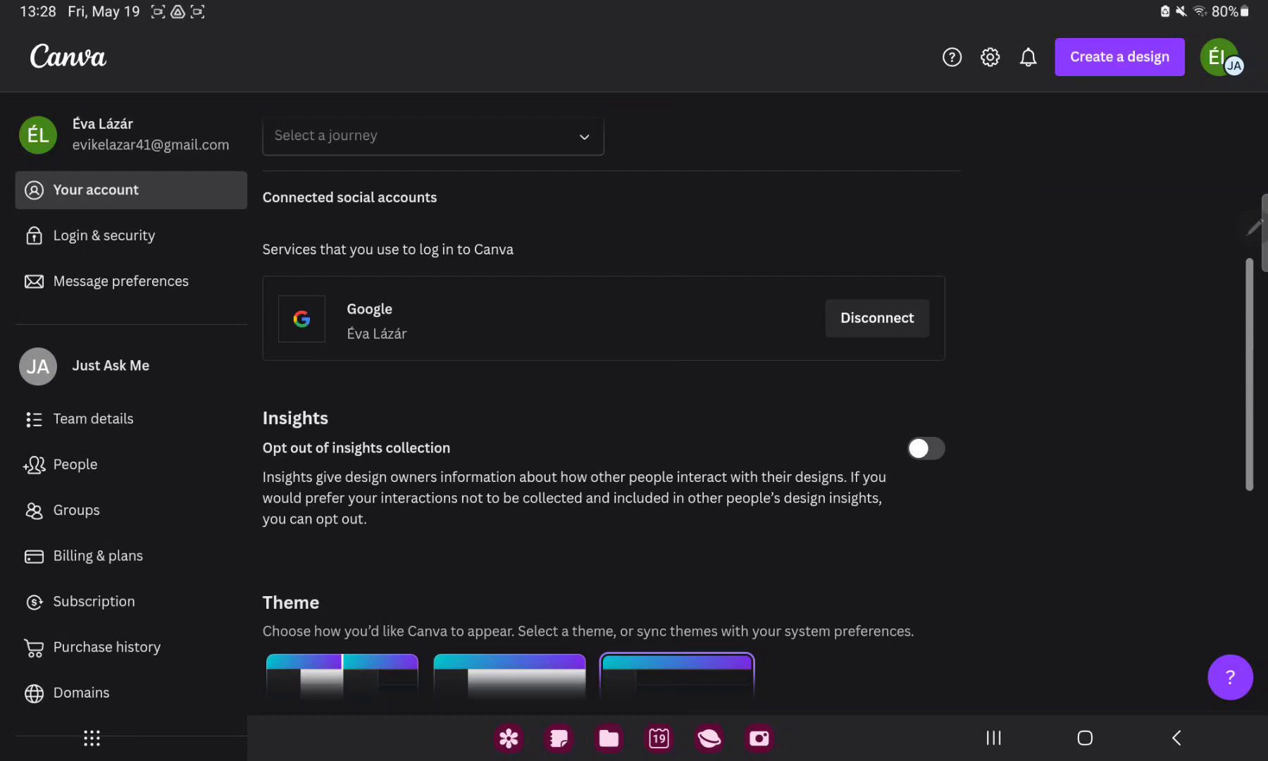
left_click(926, 436)
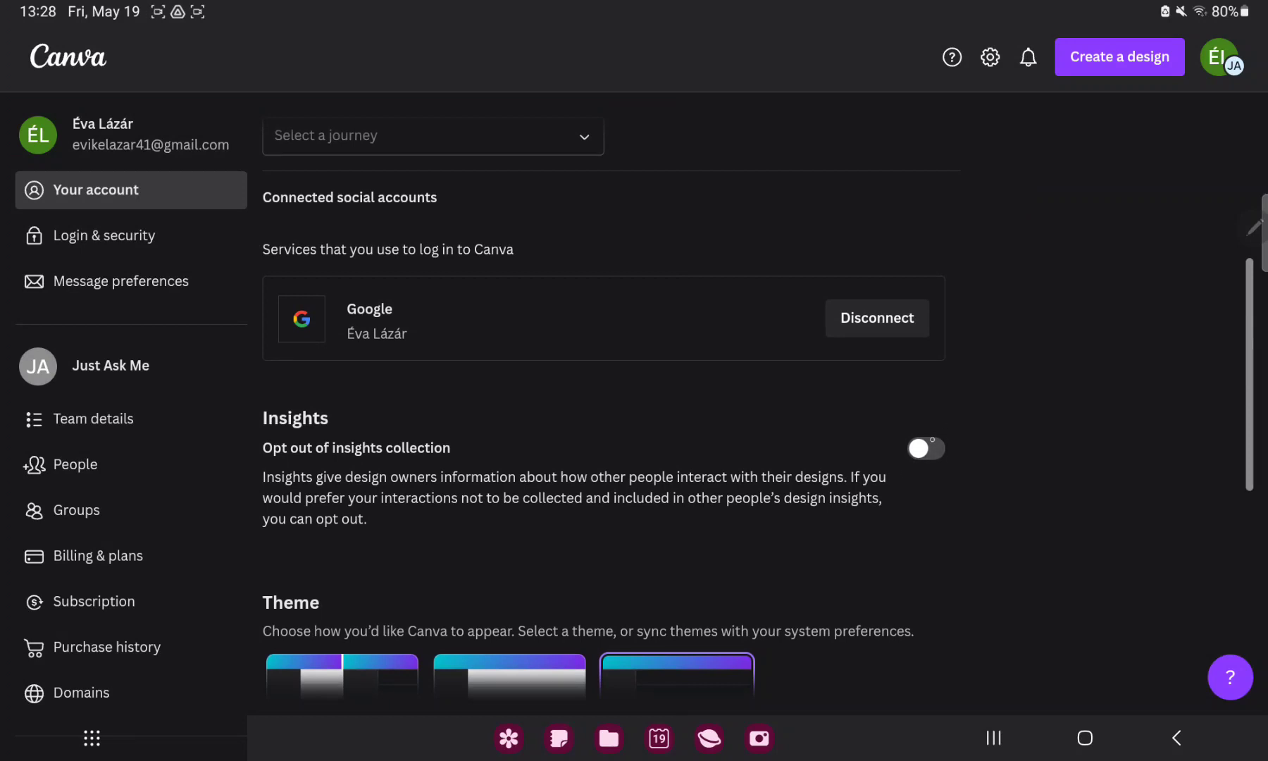